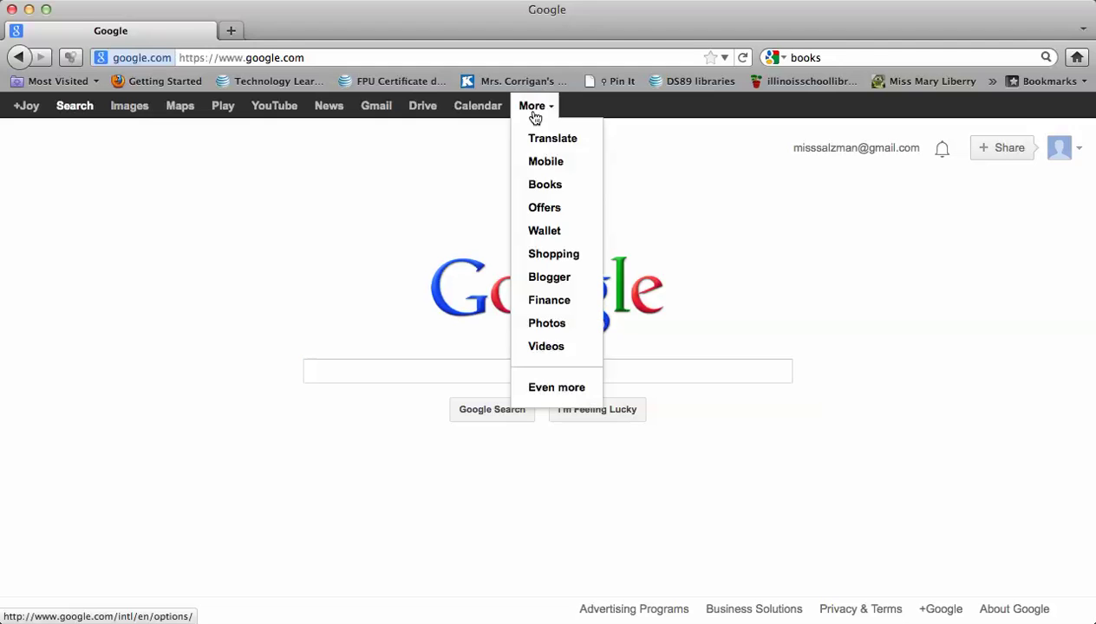
Switch to Blogger and start a new post in the How to Blog Page blog
click(565, 277)
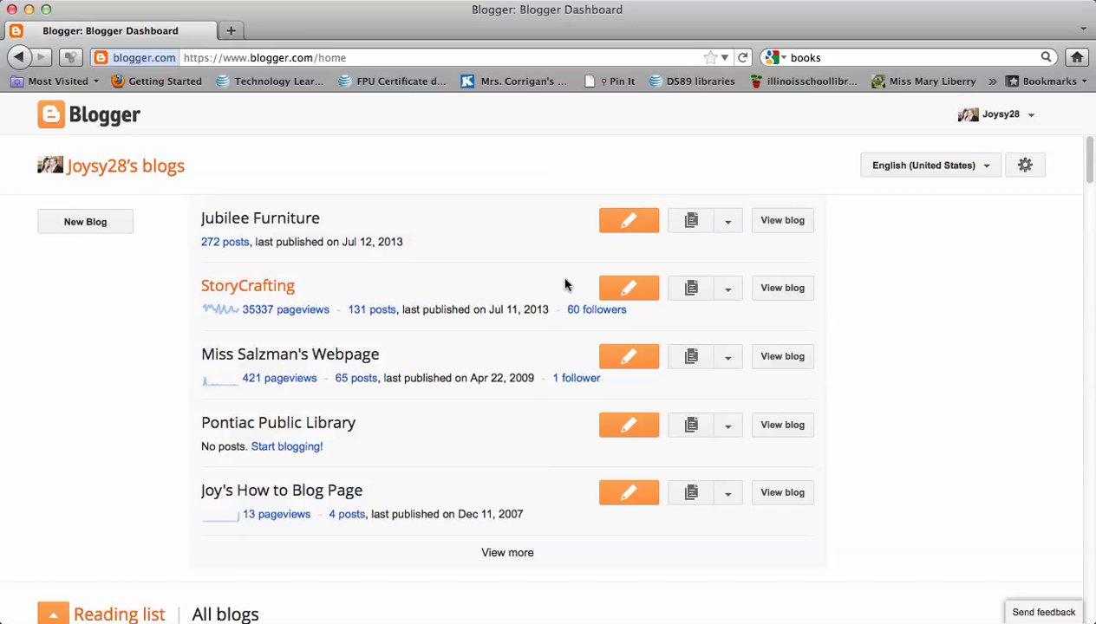
click(265, 500)
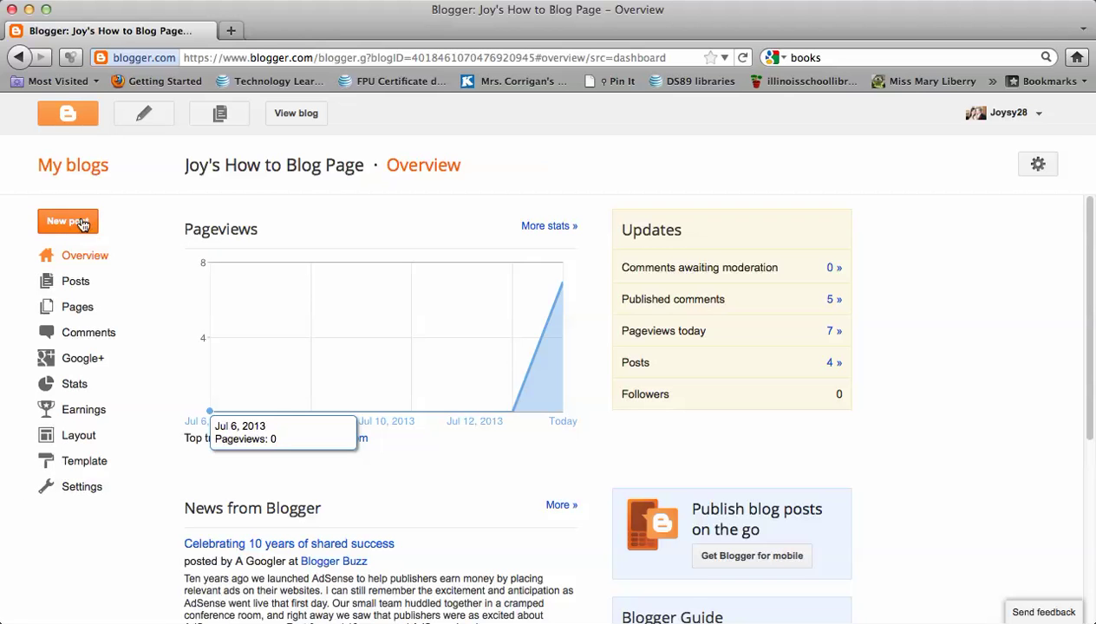
click(62, 229)
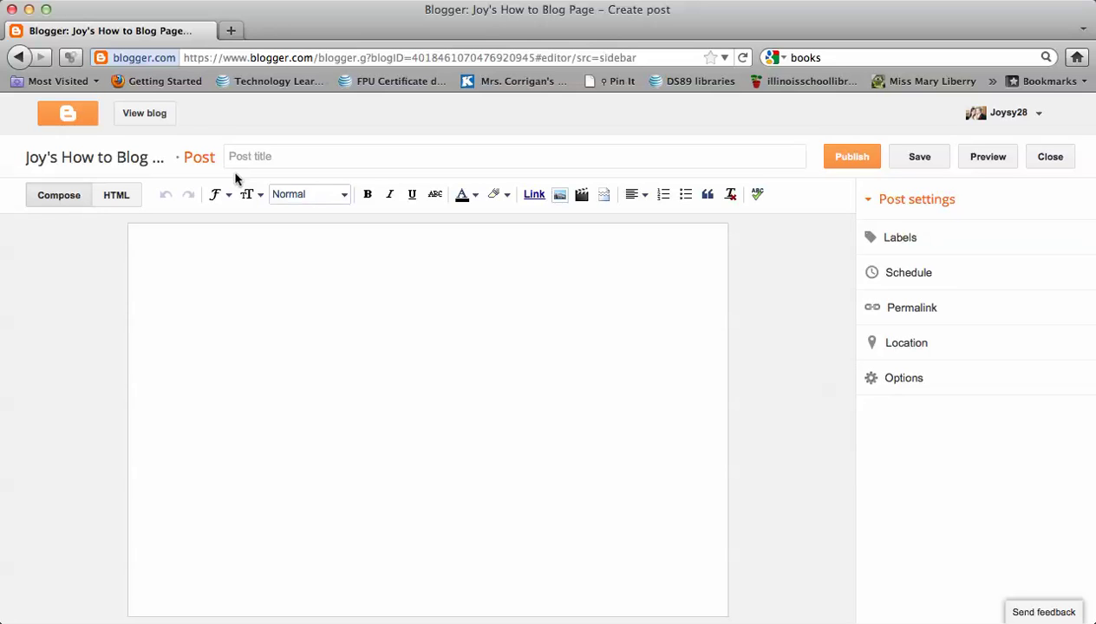
Title the post "Dewey Decimal System", then look at the body's HTML view and return to the Compose view
click(267, 163)
text(Dewey Decimal System)
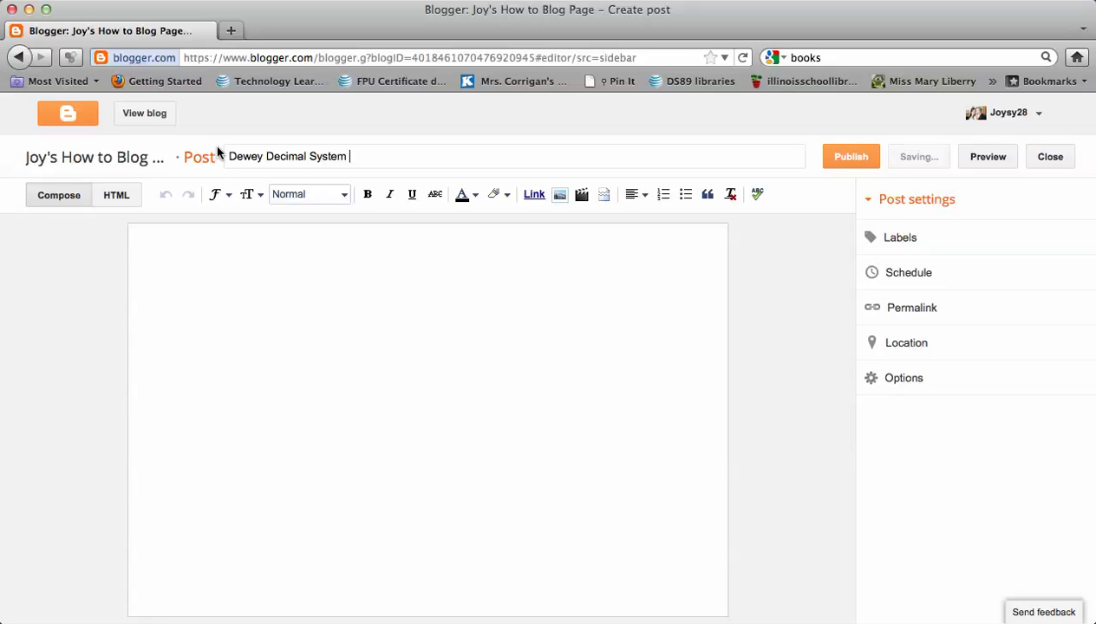
click(224, 279)
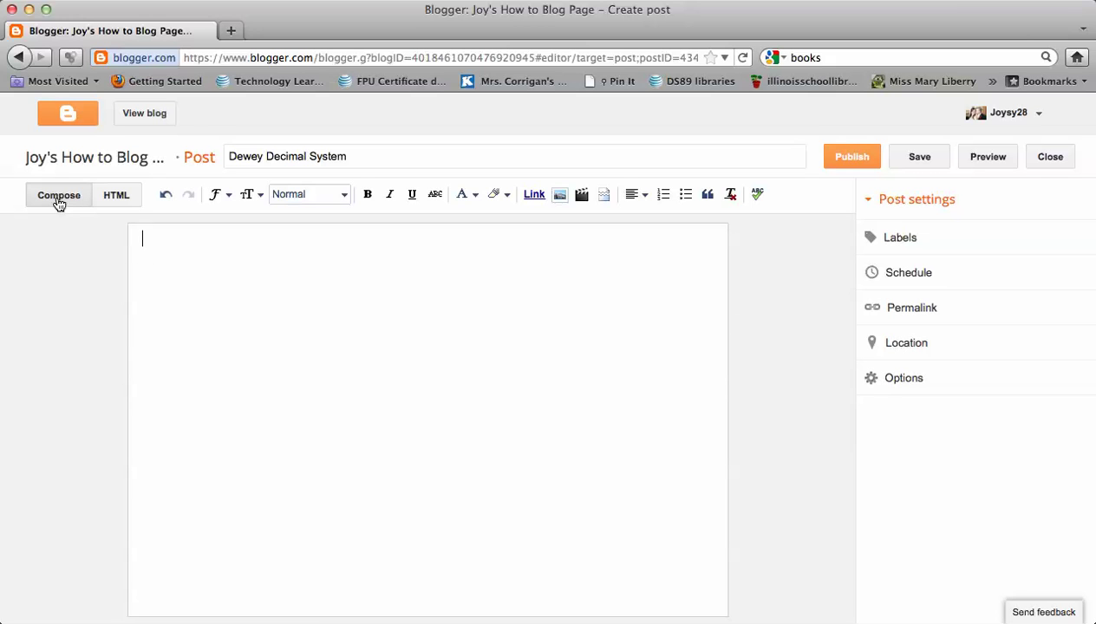
click(113, 196)
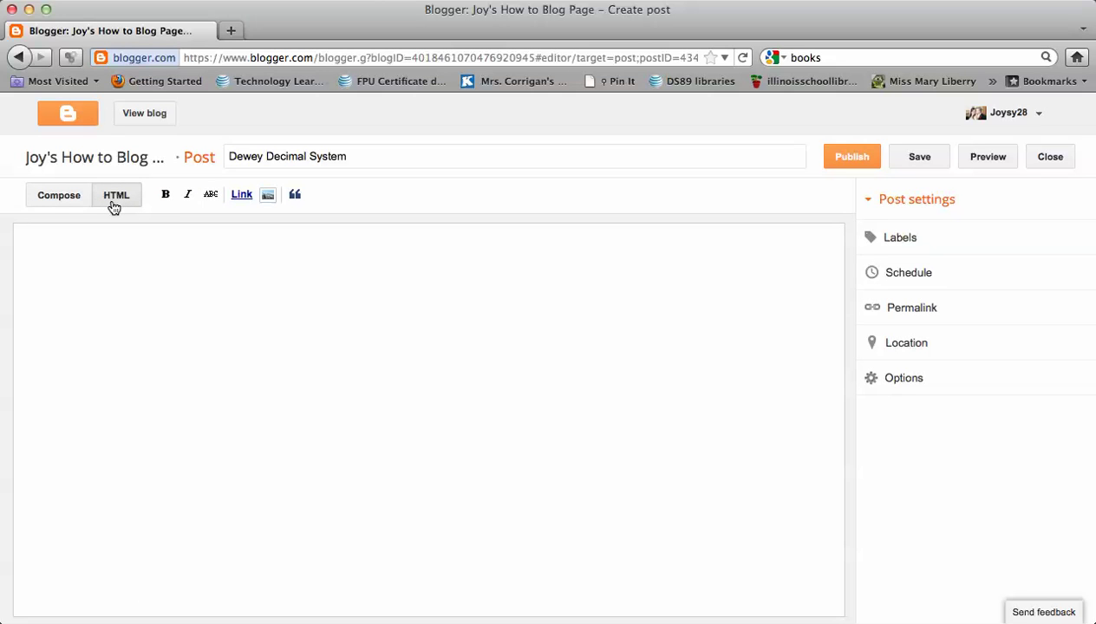
click(57, 199)
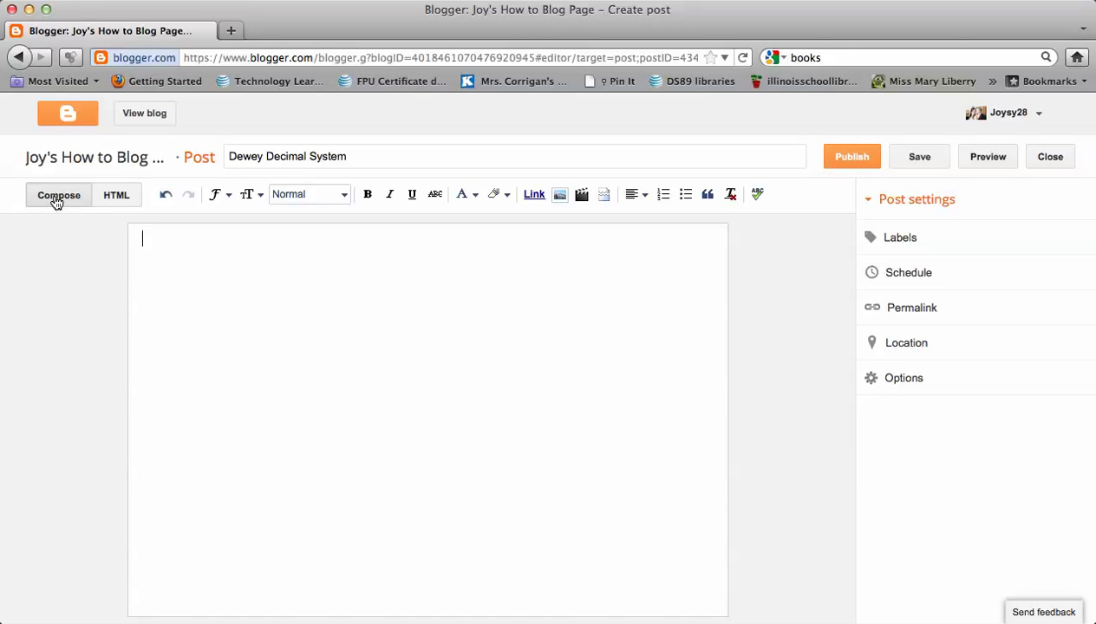
Write "What is the Dewey Decimal System? Watch this video to find out!" in the post body, followed by a blank line
click(243, 375)
text(What is the De)
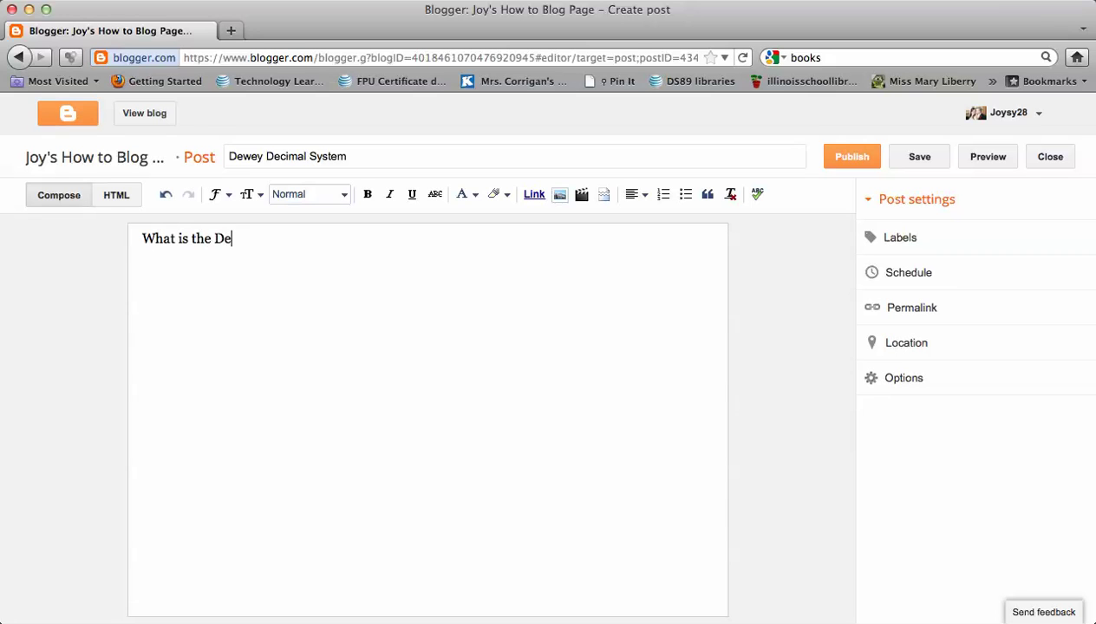
text(wey Decimal S)
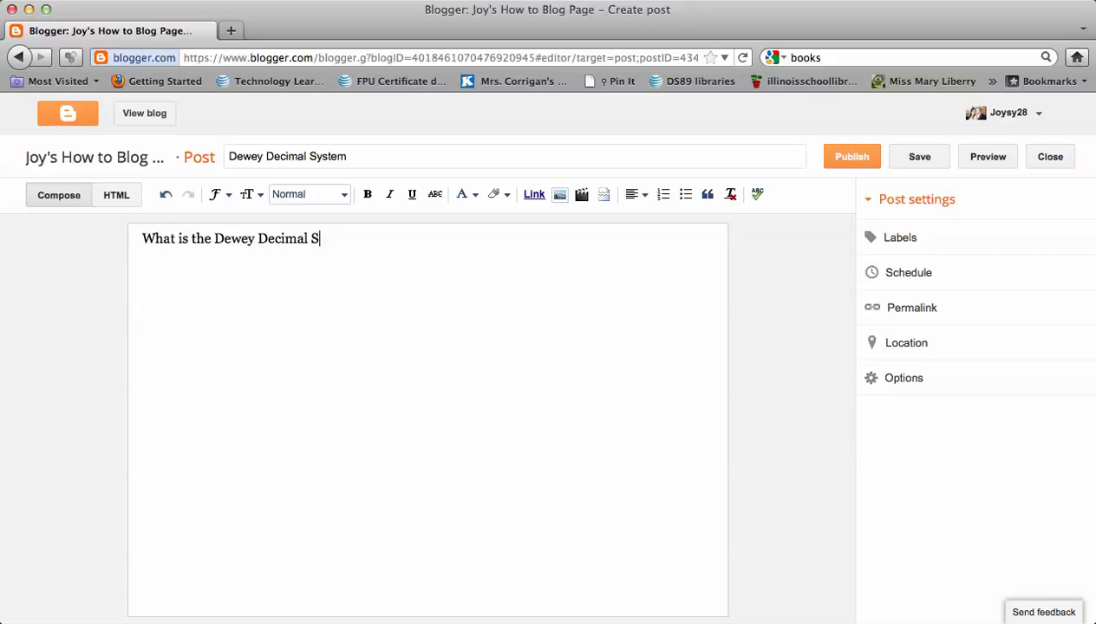
text(ystem?  Watch this video to)
key(BackSpace)
text(to find out!)
key(Return)
key(Return)
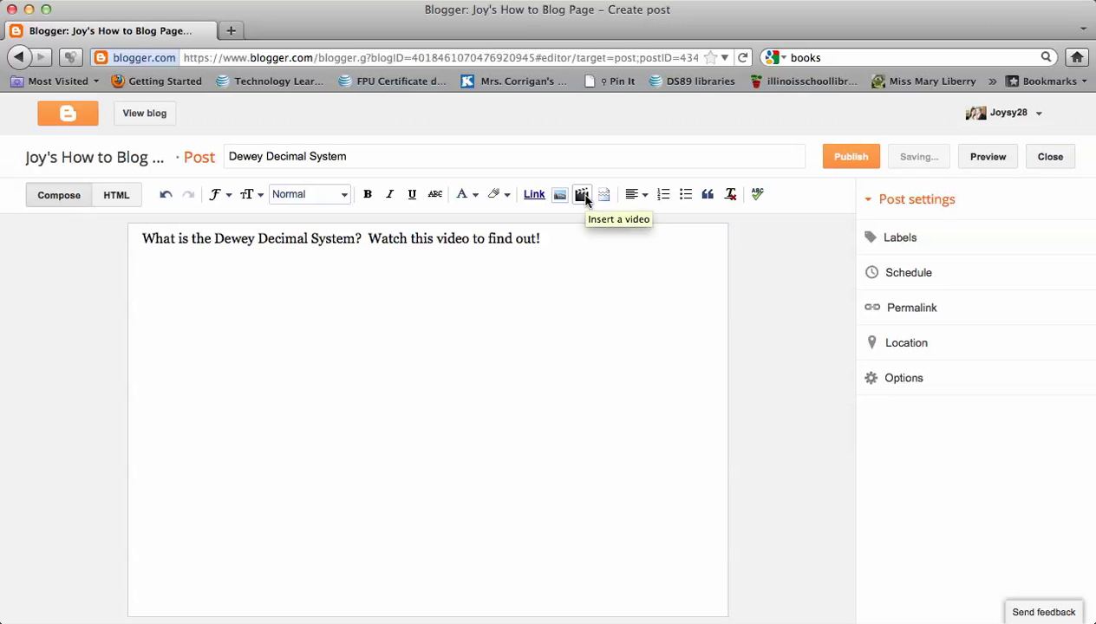
Search YouTube for "Dewey Rap" and insert "The Dewey Decimal Rap" video dated Mar 10, 2009 into the post
click(582, 196)
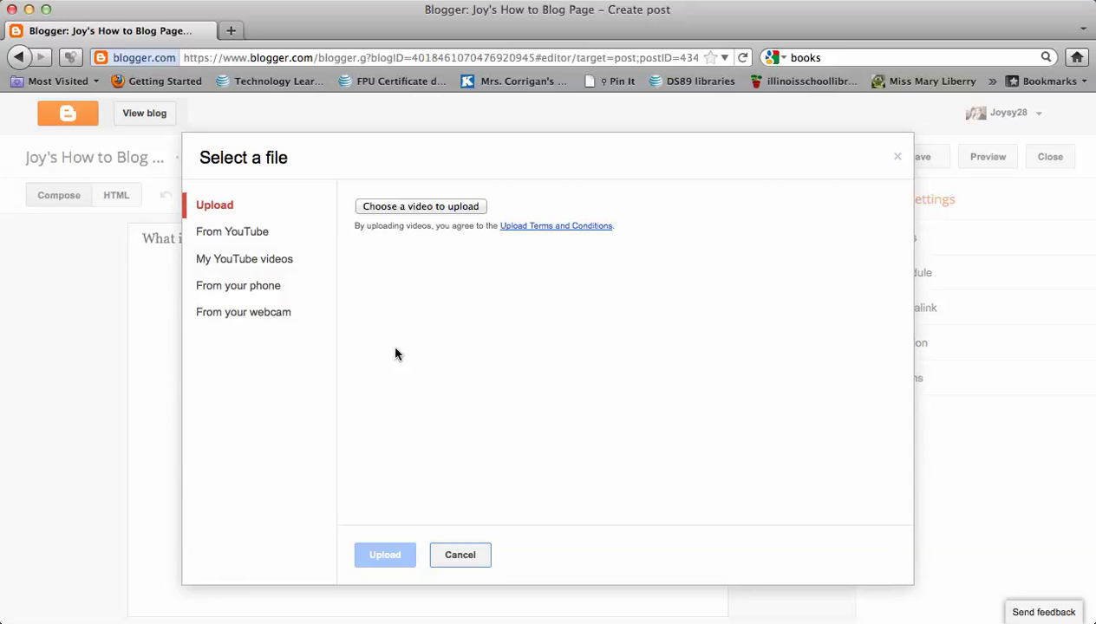
click(252, 233)
click(453, 208)
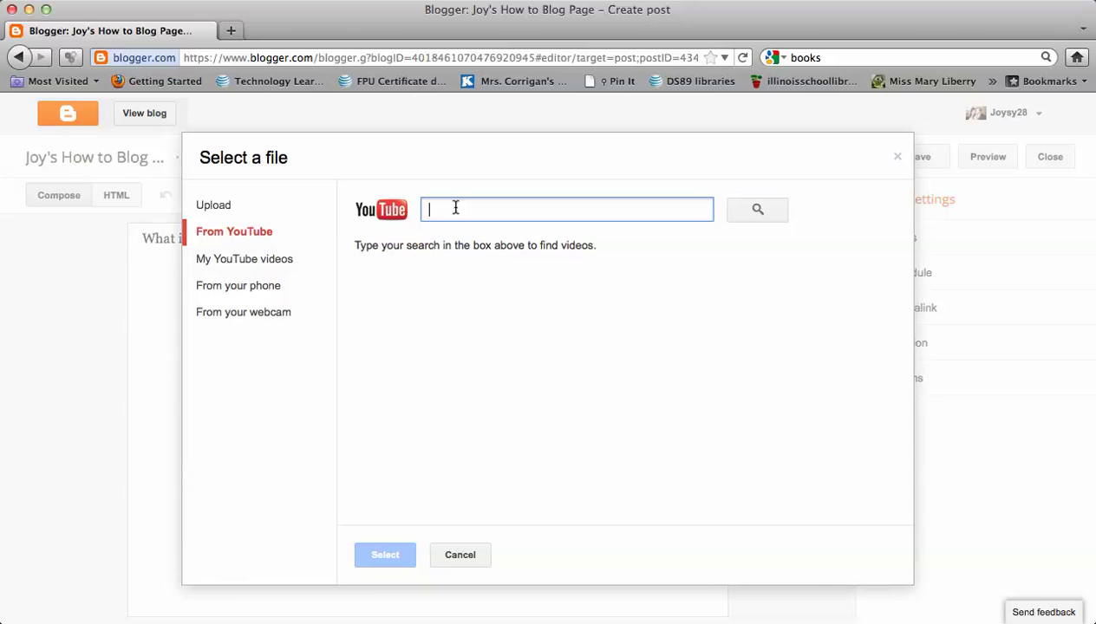
text(Dewey Rap)
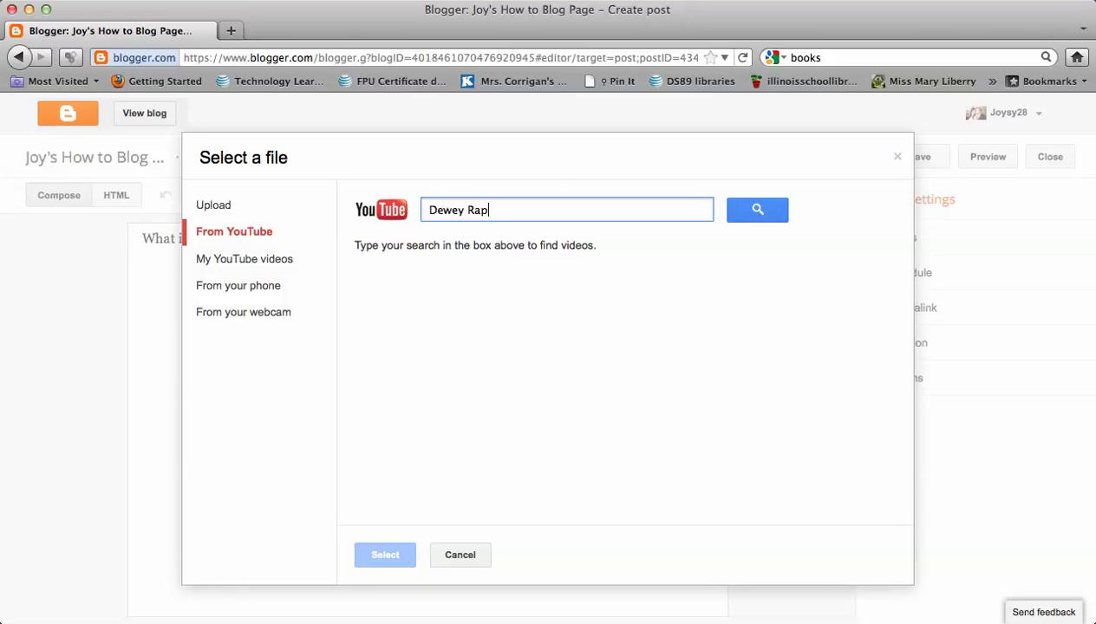
click(732, 205)
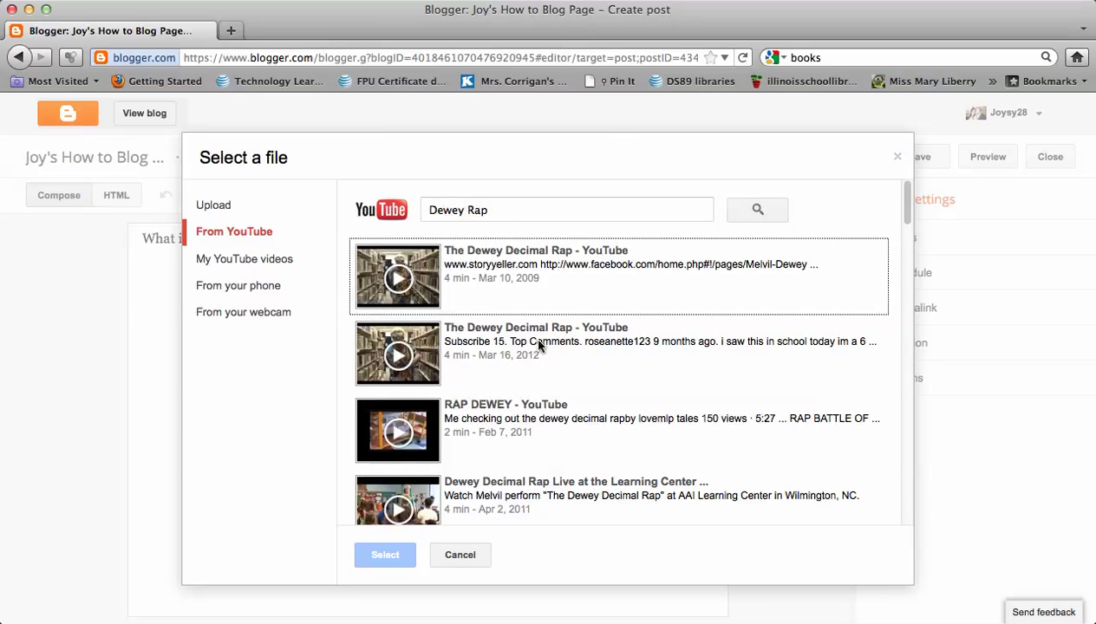
scroll(537, 382, down, 8)
scroll(543, 385, up, 8)
click(557, 291)
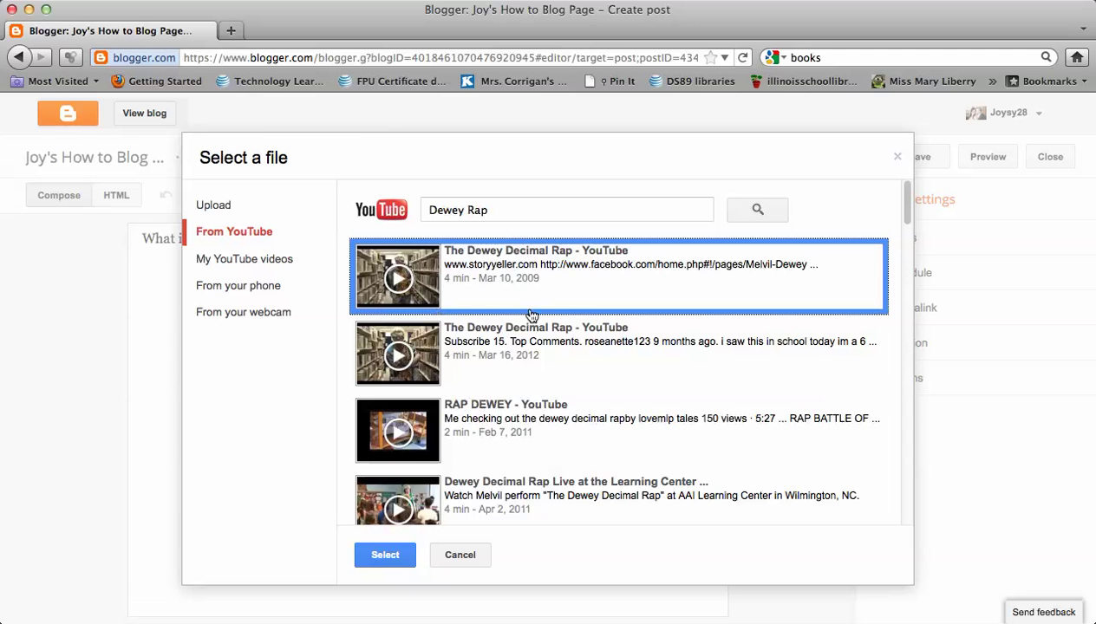
click(397, 562)
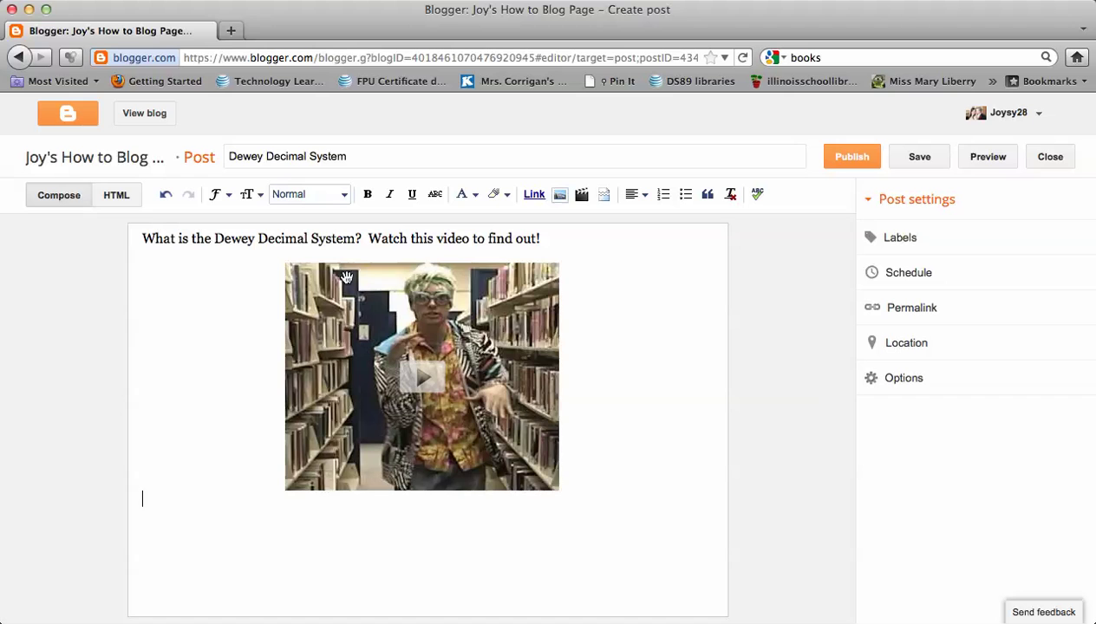
Write "This video is from the Story Yeller." beneath the video, with an empty line separating the two
text(This video is from )
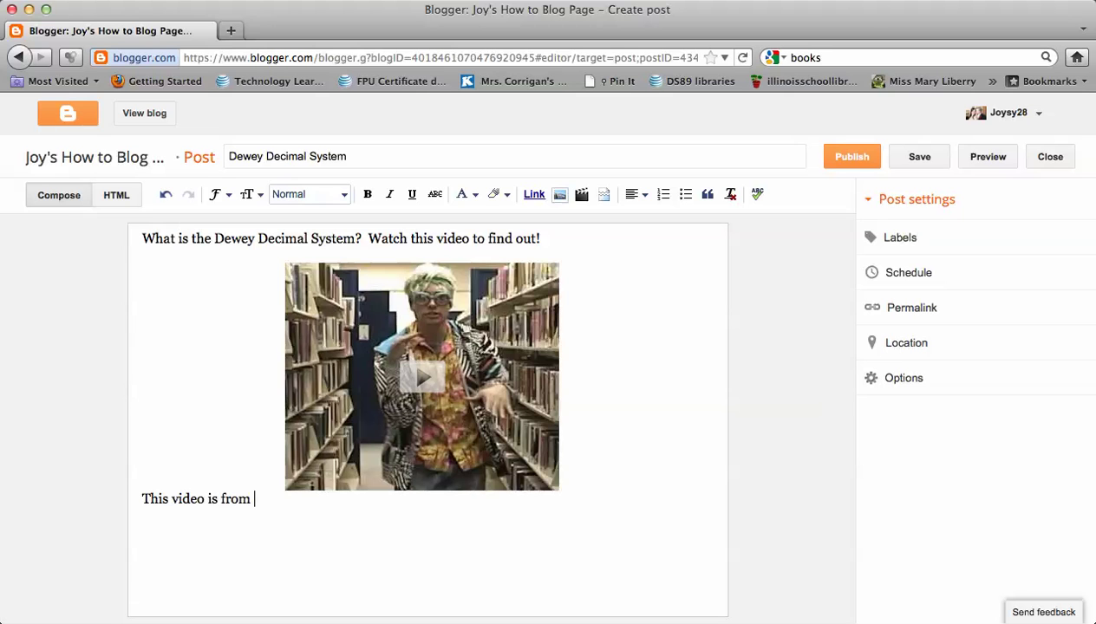
text(the S)
key(BackSpace)
text(Story Yeller.)
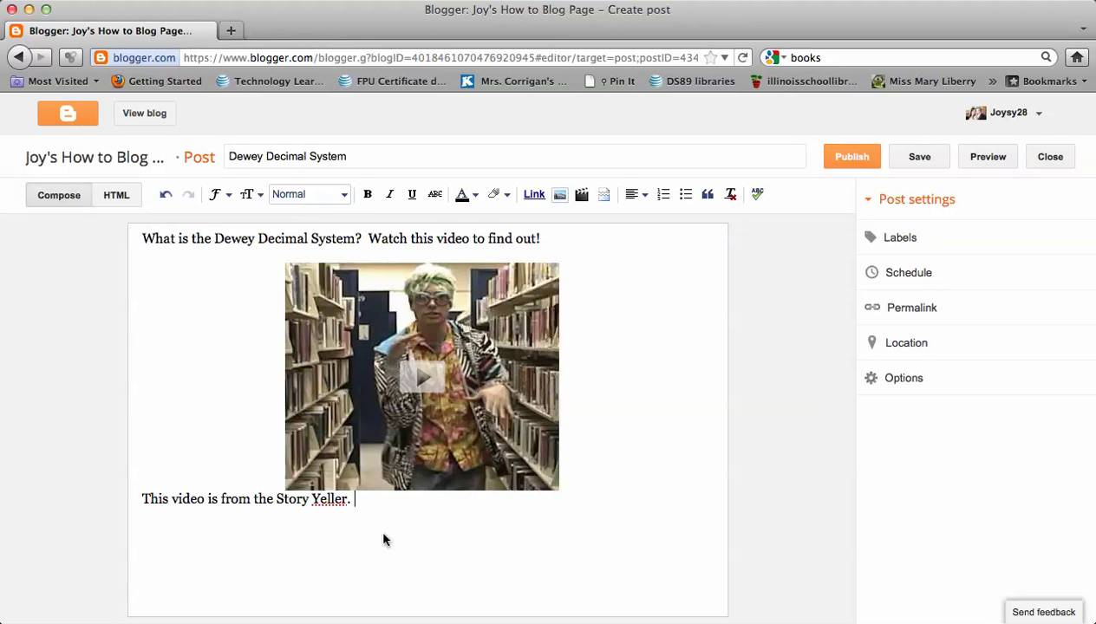
click(143, 503)
key(Return)
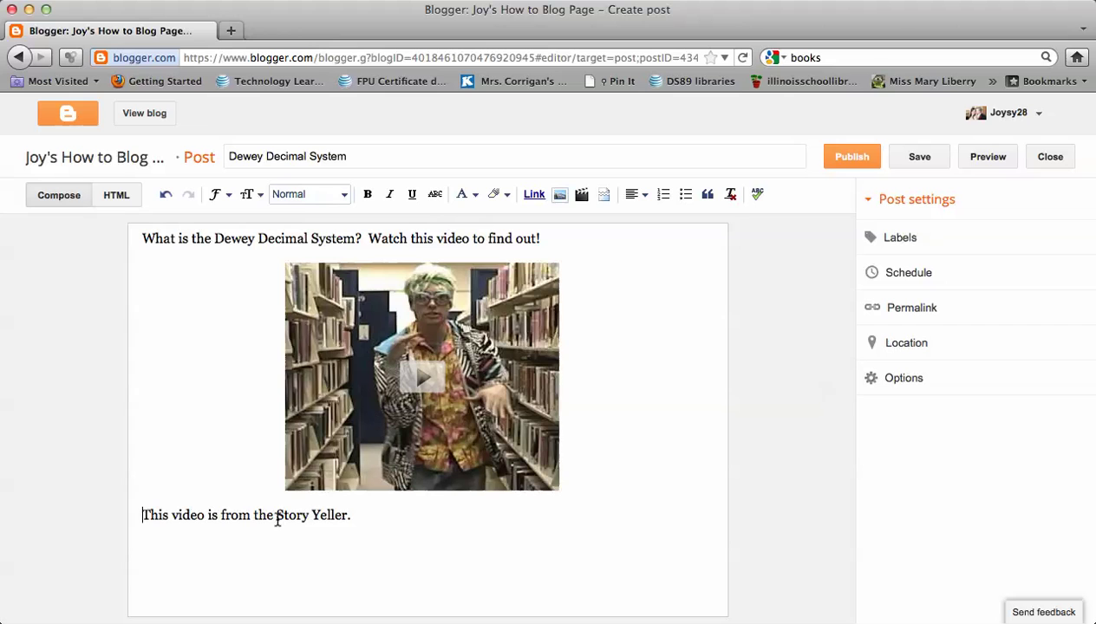
drag(276, 517, 347, 528)
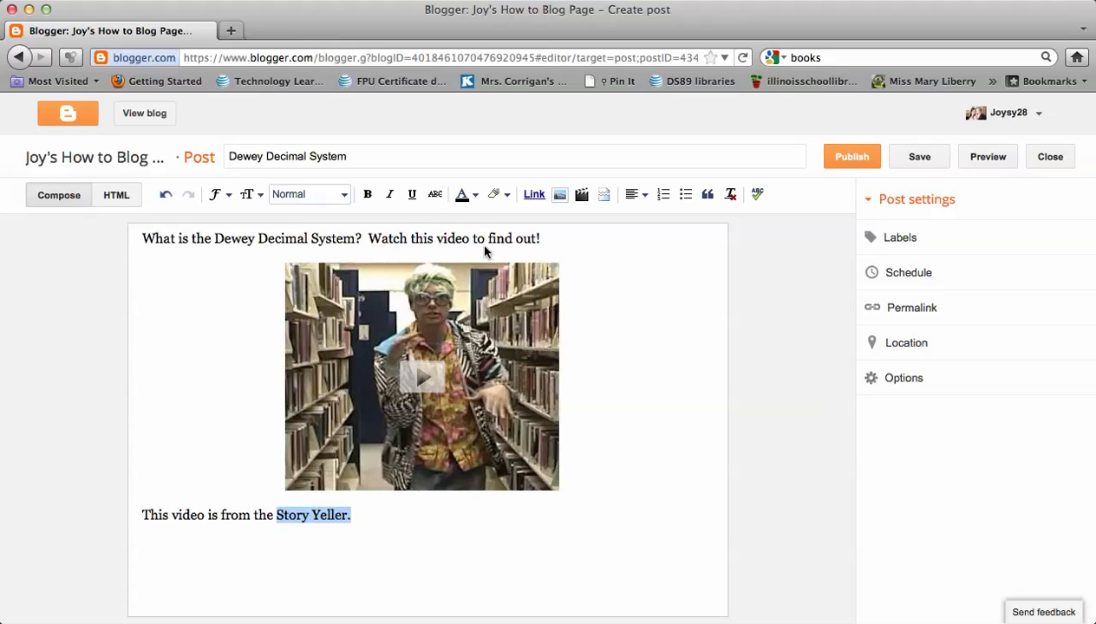
click(533, 196)
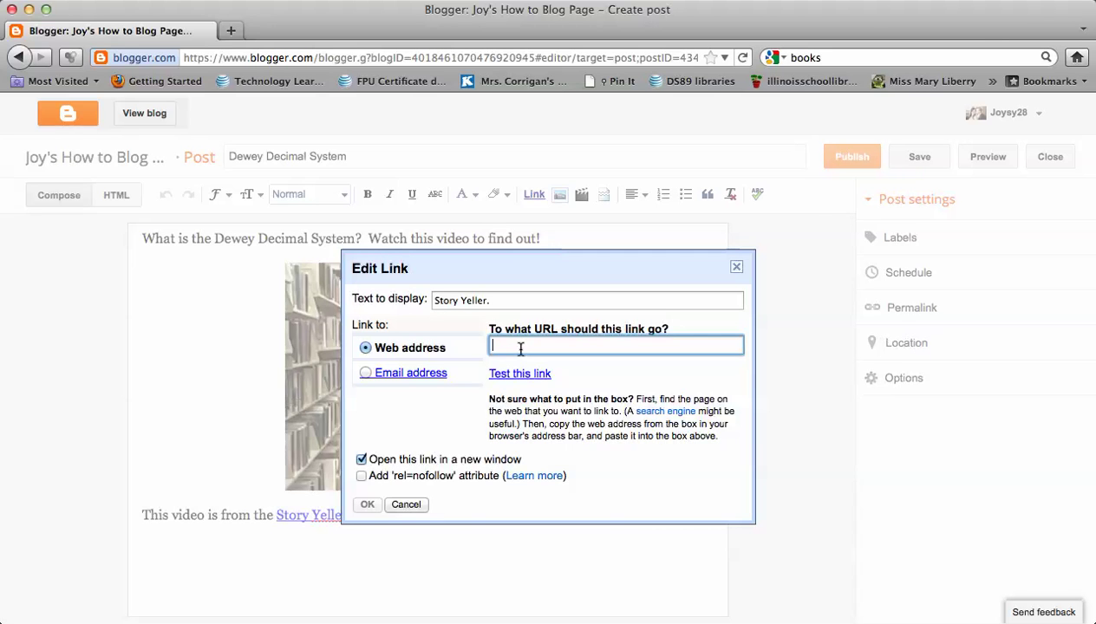
text(www.storyyeller.com)
click(361, 461)
click(362, 461)
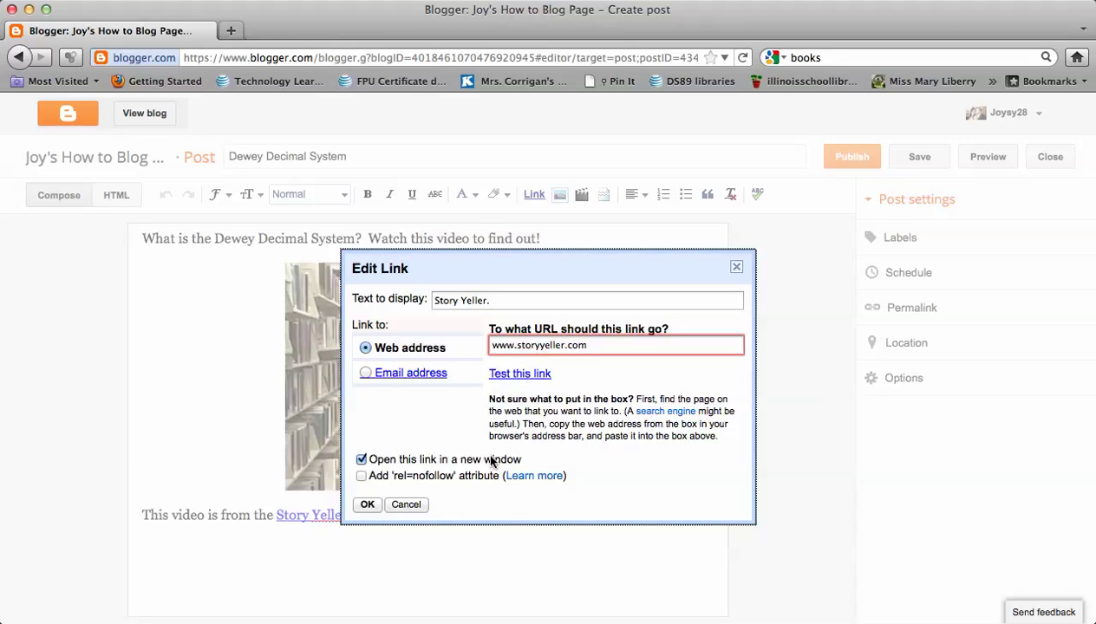
click(367, 505)
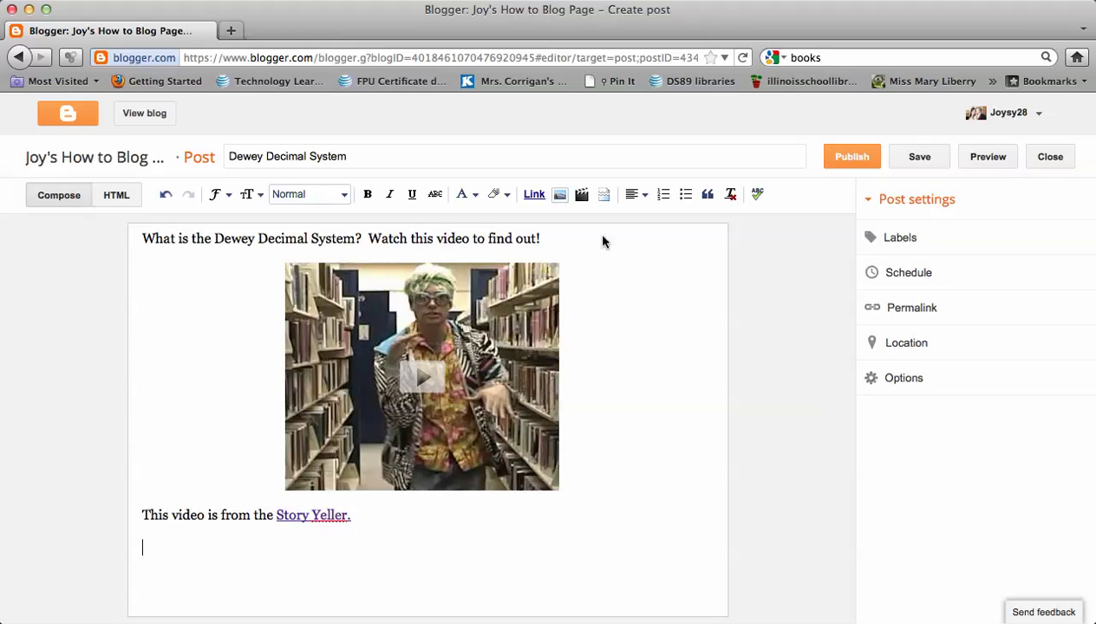
Upload the Library Shelves picture from the computer's photo library and add it below the linked sentence
click(559, 196)
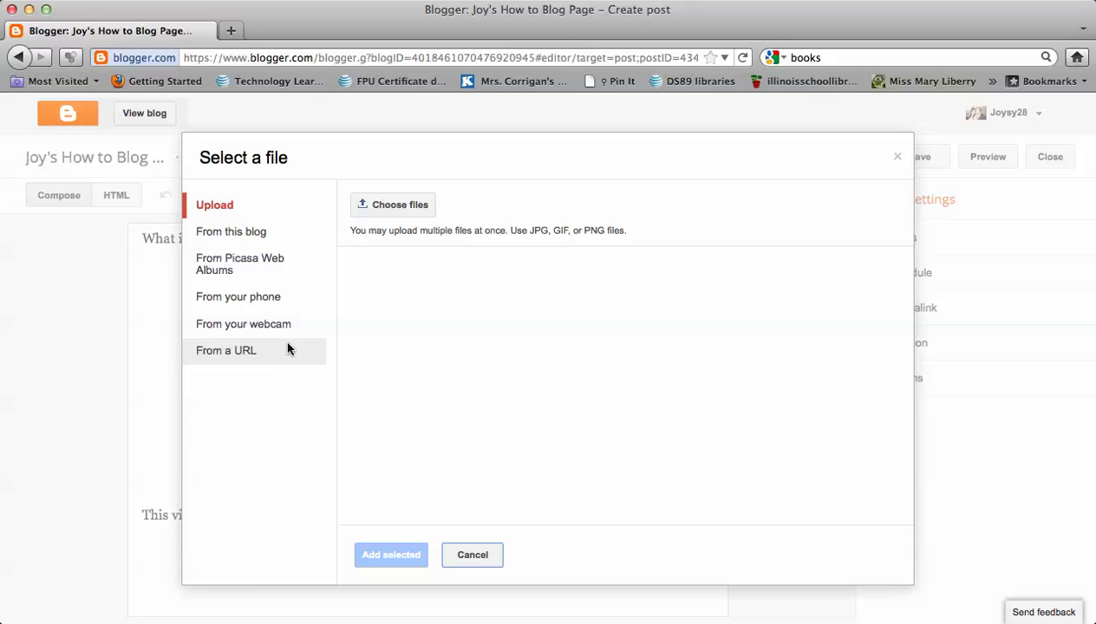
click(397, 208)
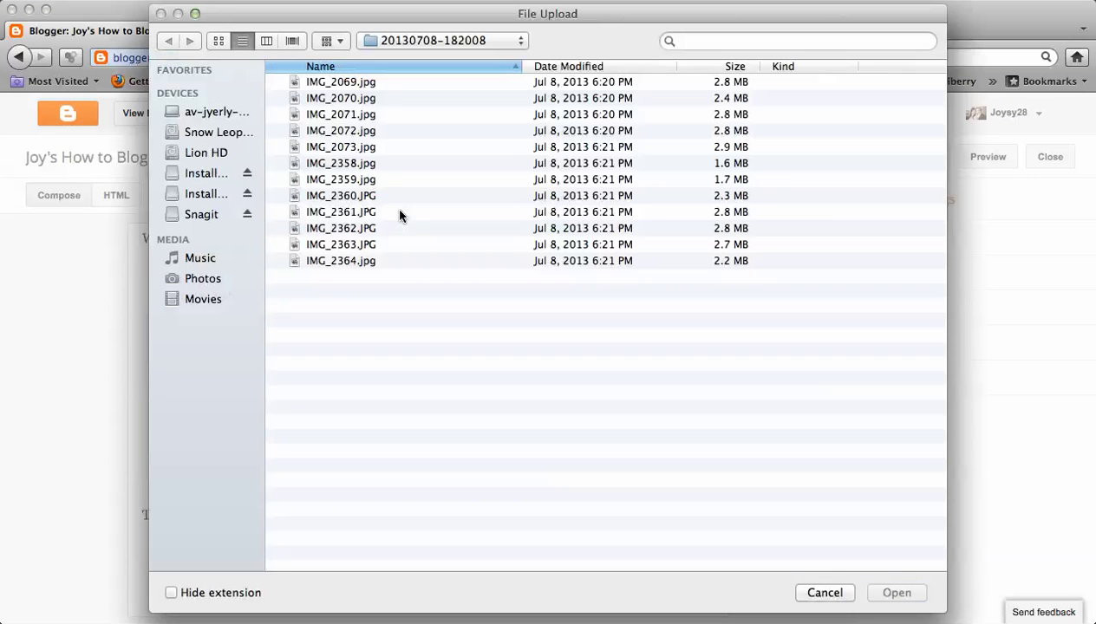
click(206, 264)
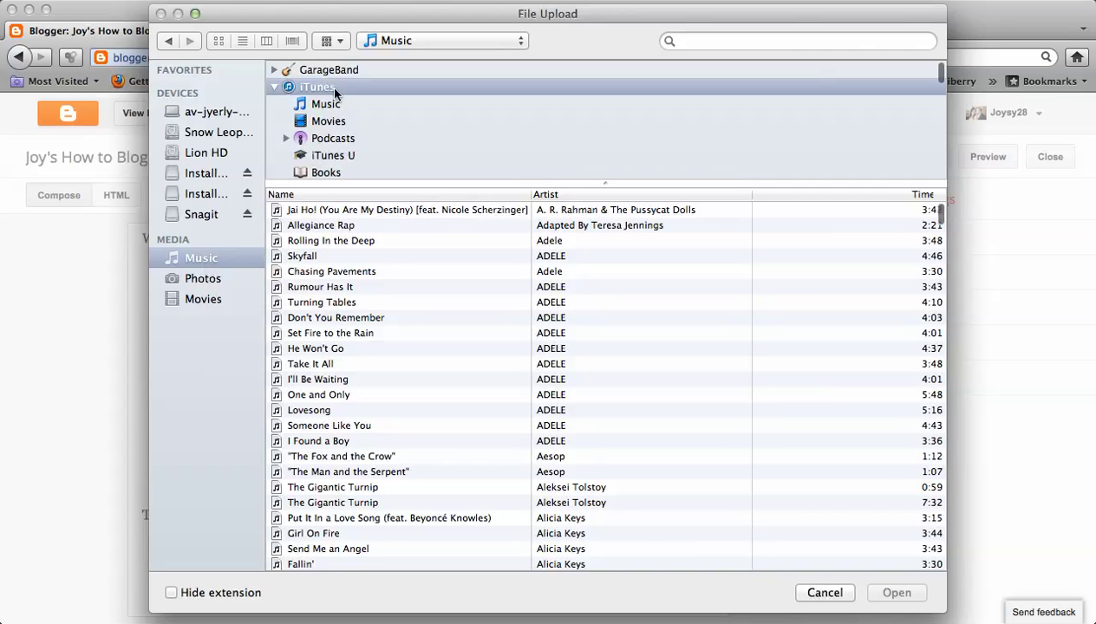
click(234, 280)
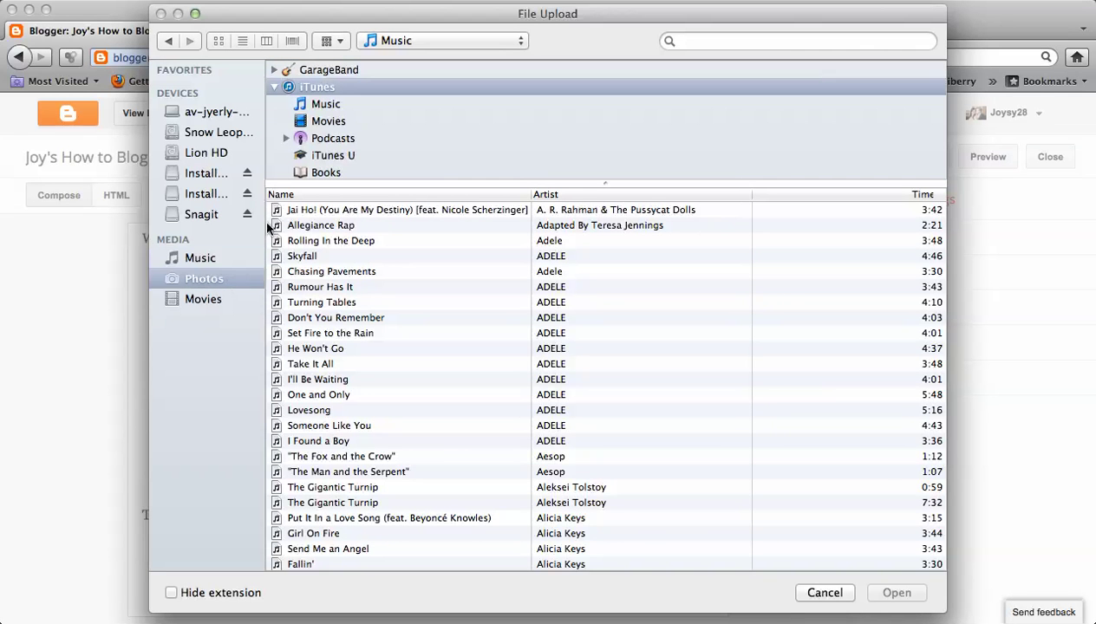
click(328, 213)
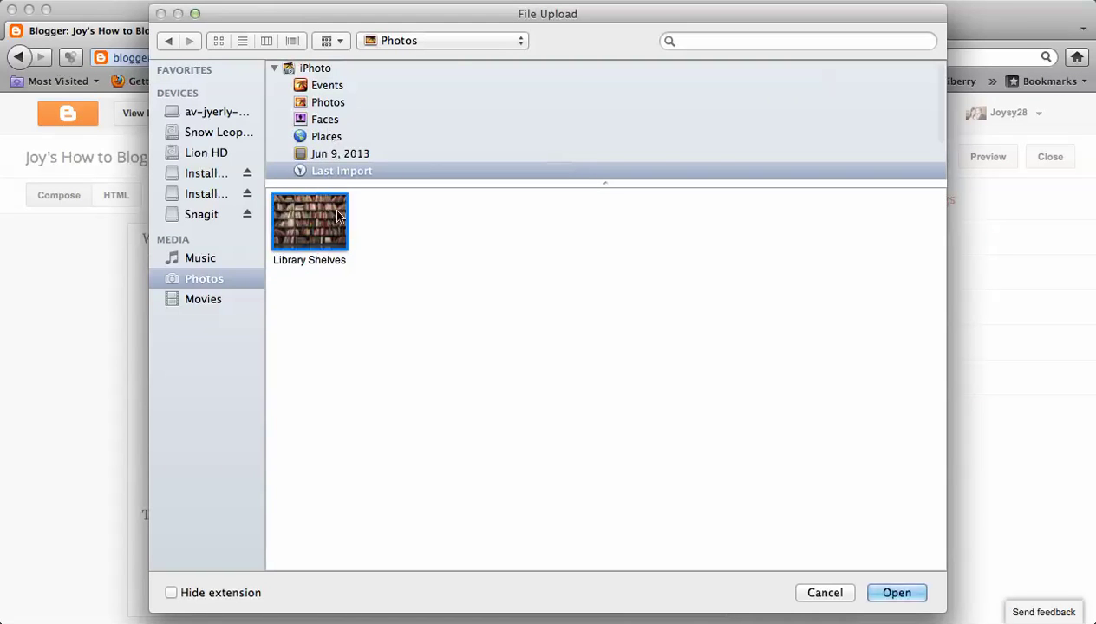
click(898, 593)
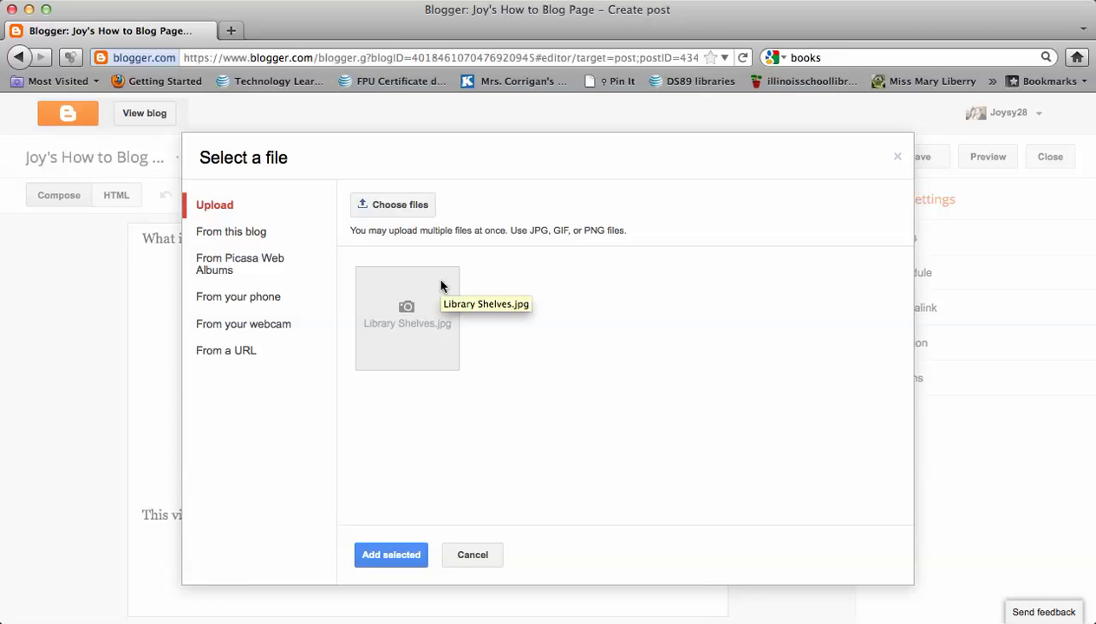
click(403, 558)
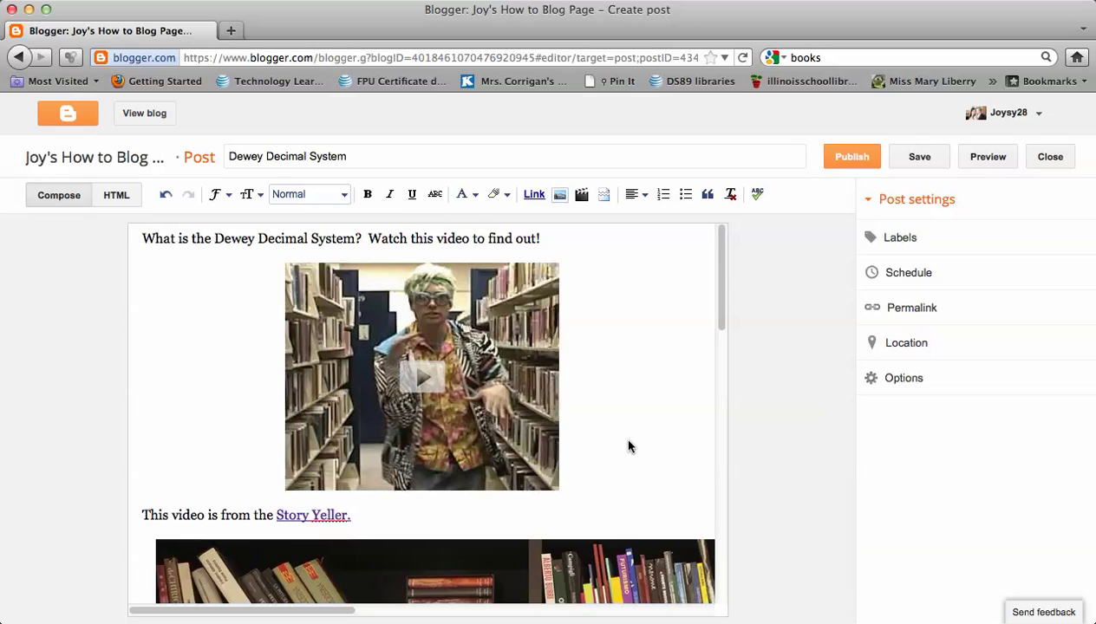
Write "Why is the Dewey Decimal System important to our library?" below the bookshelf picture
scroll(629, 447, down, 4)
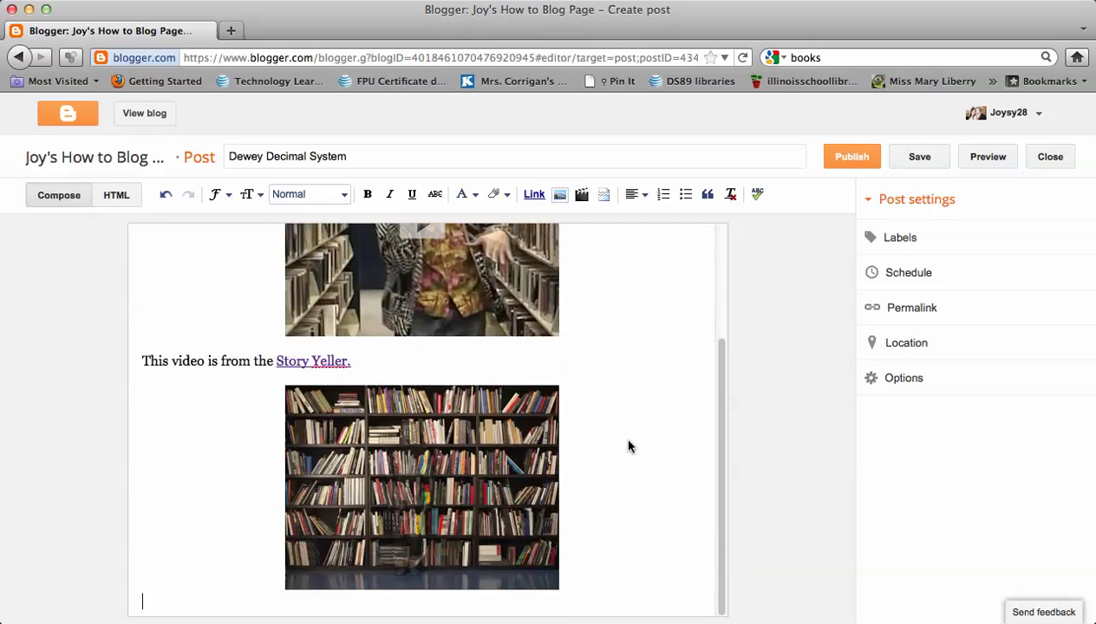
click(598, 564)
text(Why is the Dewey Decimal System important to our library?)
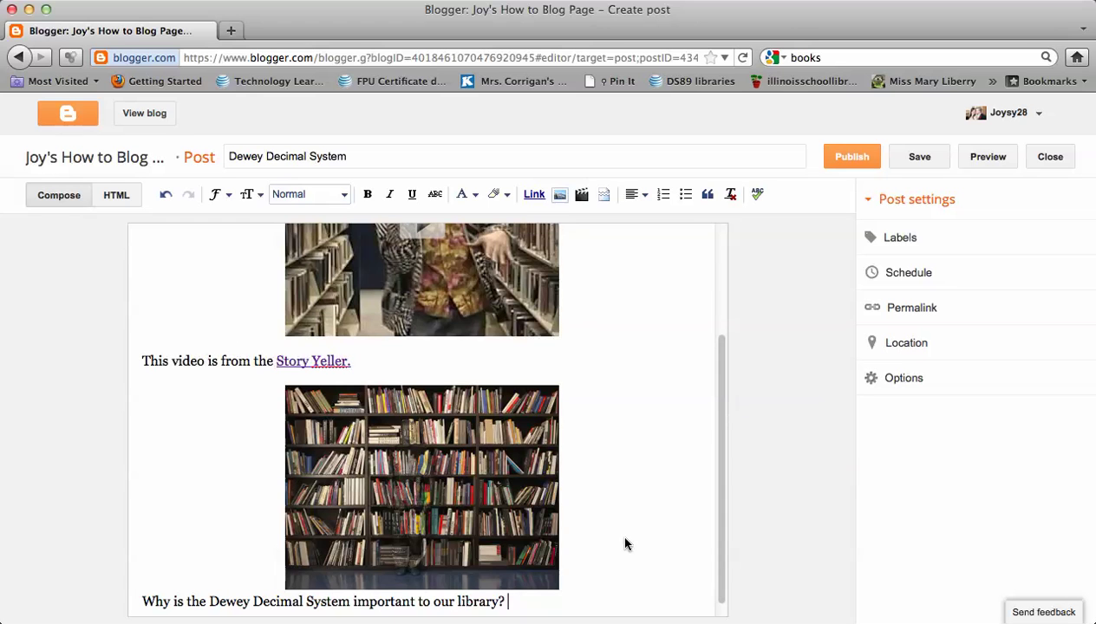
scroll(618, 501, down, 1)
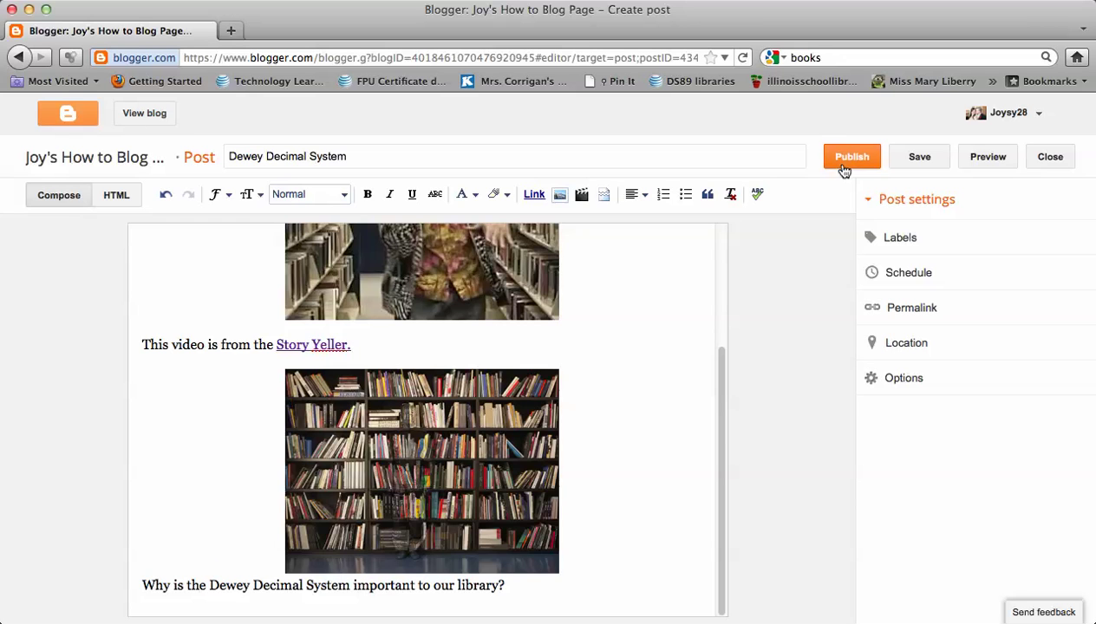
Preview the post and examine its video, link, picture and closing question down to the comments area
click(989, 158)
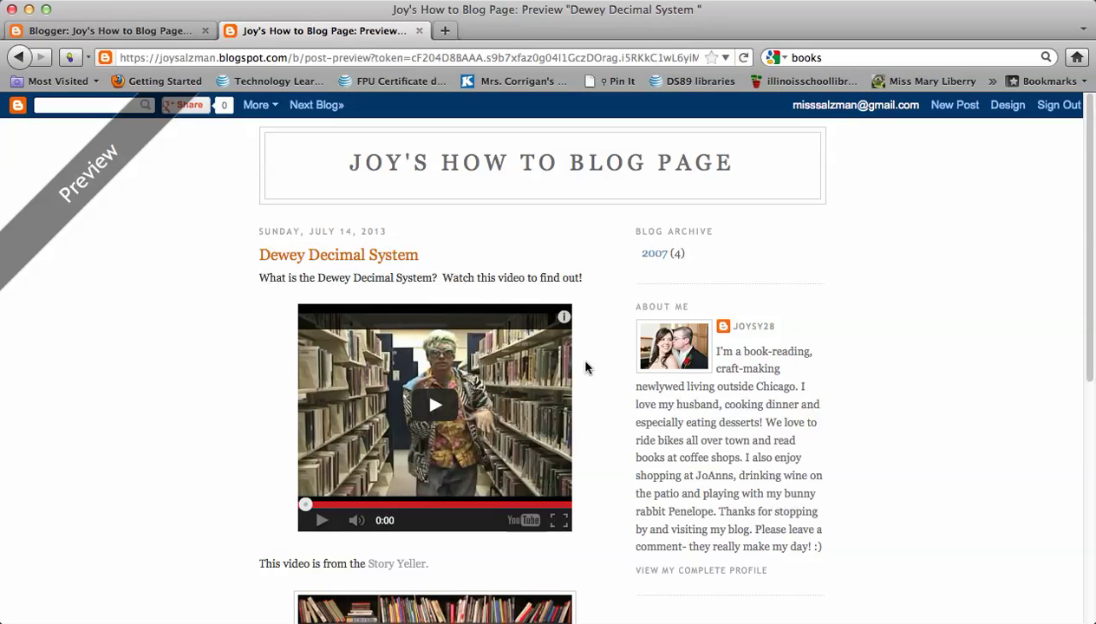
scroll(586, 368, down, 2)
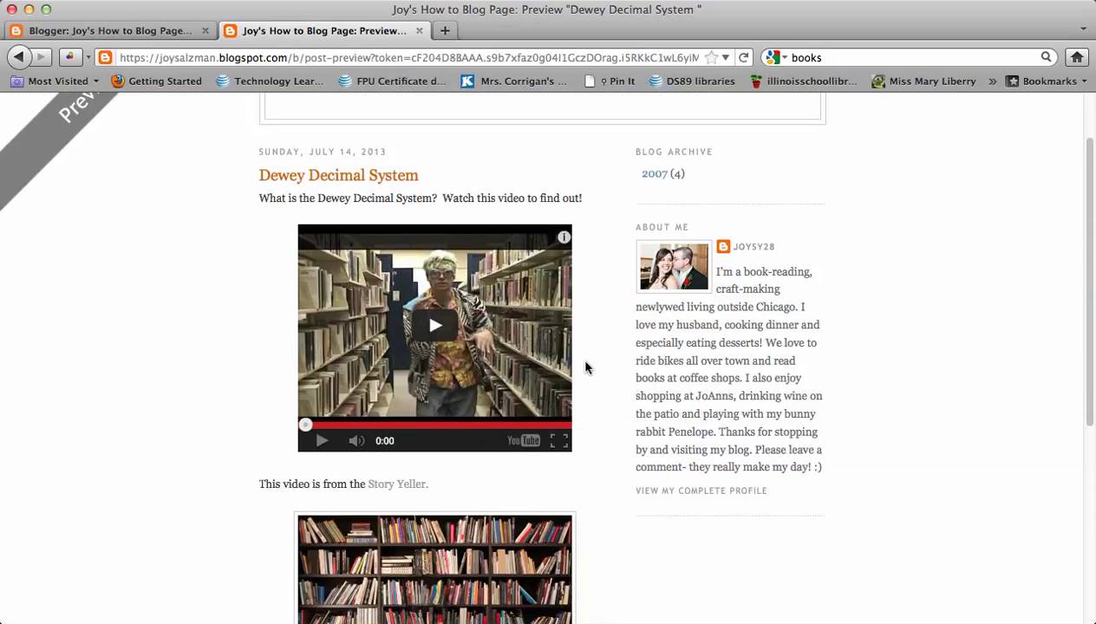
scroll(585, 367, down, 6)
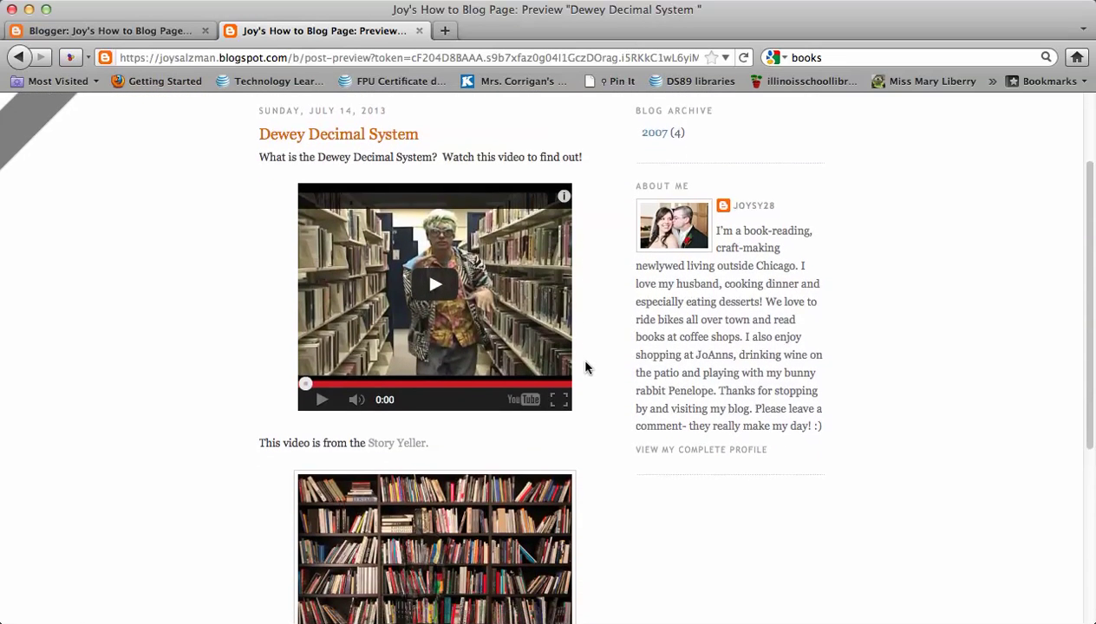
scroll(585, 368, up, 5)
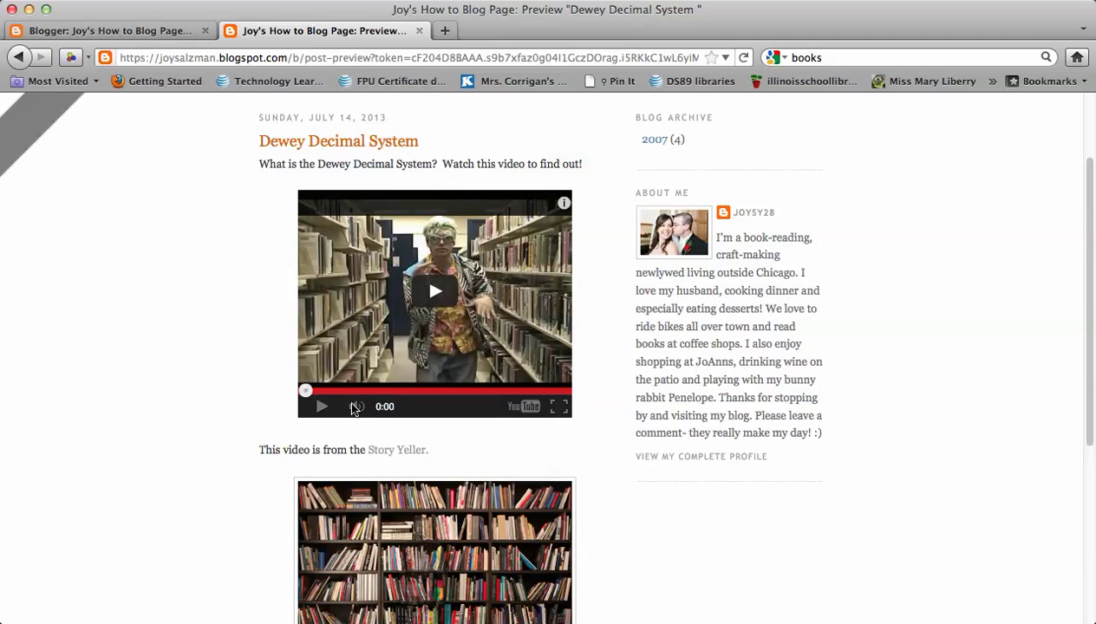
scroll(414, 469, down, 5)
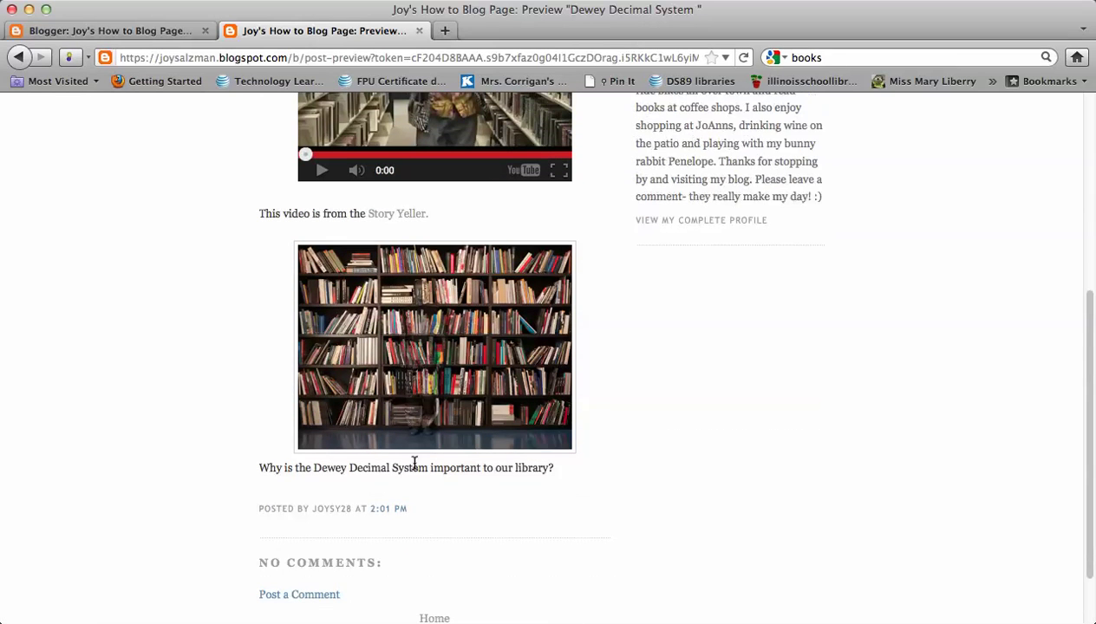
scroll(524, 469, down, 2)
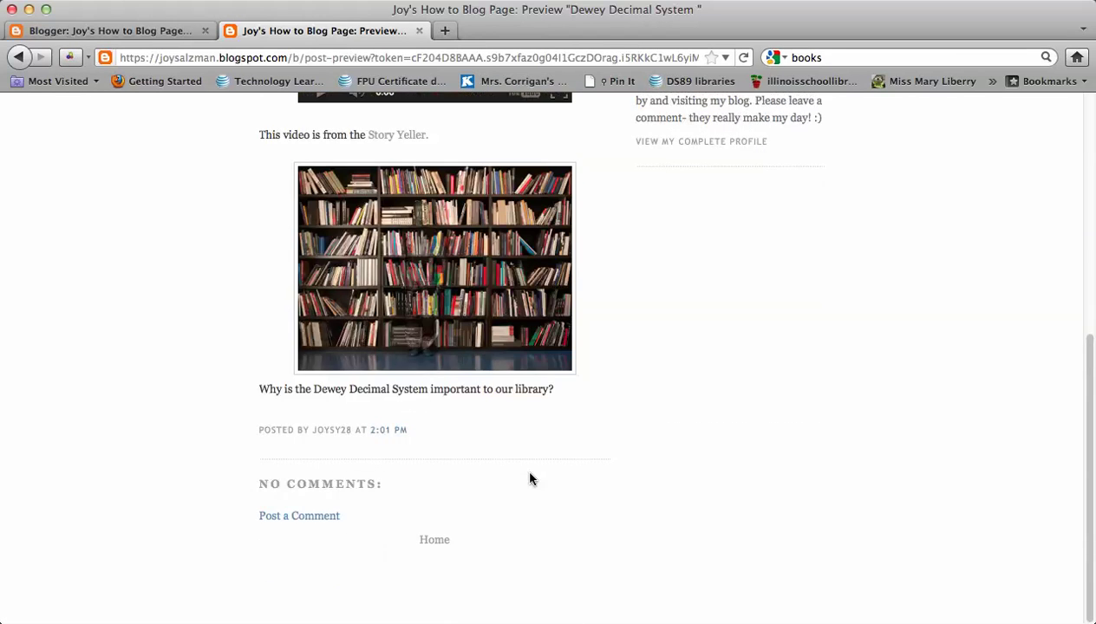